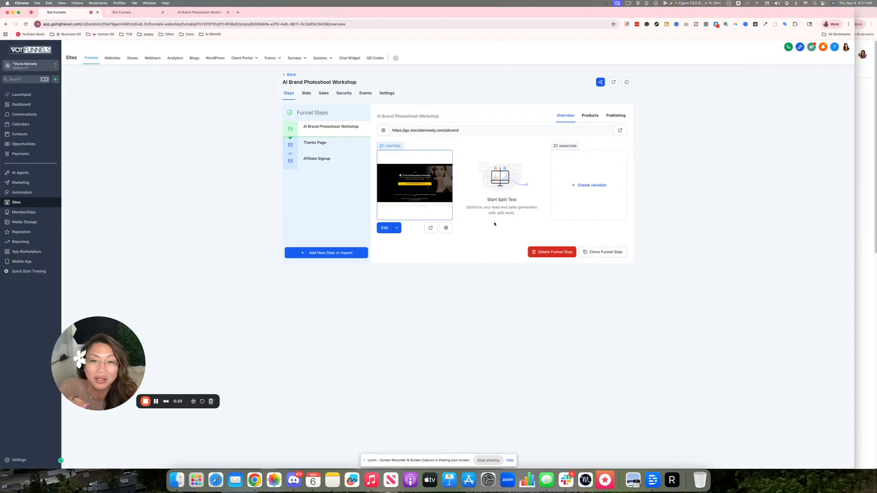
Step: Review the live AI Brand Photoshoot Workshop sales page from the hero section through the bonuses and order form to the FAQ
{"action": "left_click", "coordinate": [202, 14]}
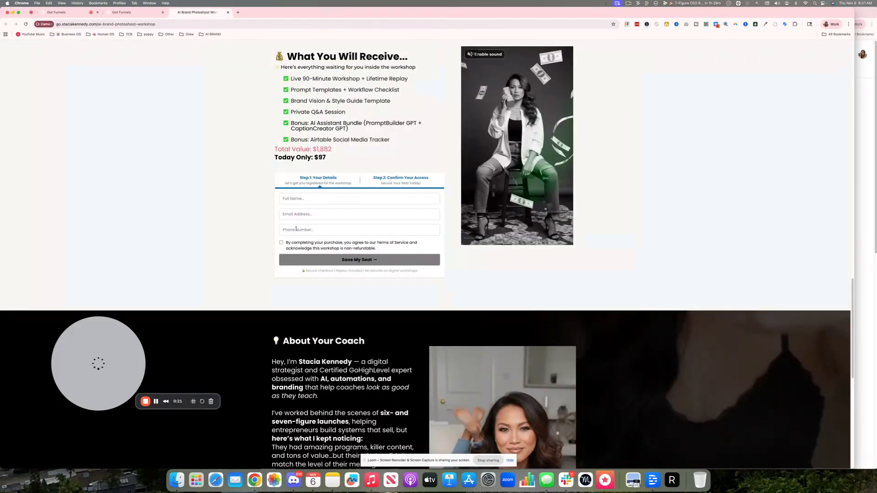
{"action": "scroll", "coordinate": [295, 229], "scroll_direction": "up", "scroll_amount": 20}
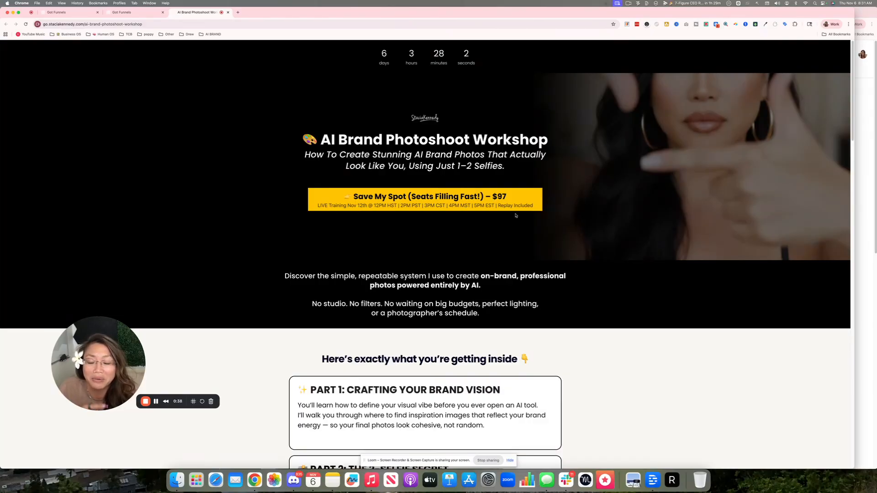
{"action": "scroll", "coordinate": [502, 249], "scroll_direction": "down", "scroll_amount": 2}
{"action": "scroll", "coordinate": [503, 251], "scroll_direction": "down", "scroll_amount": 10}
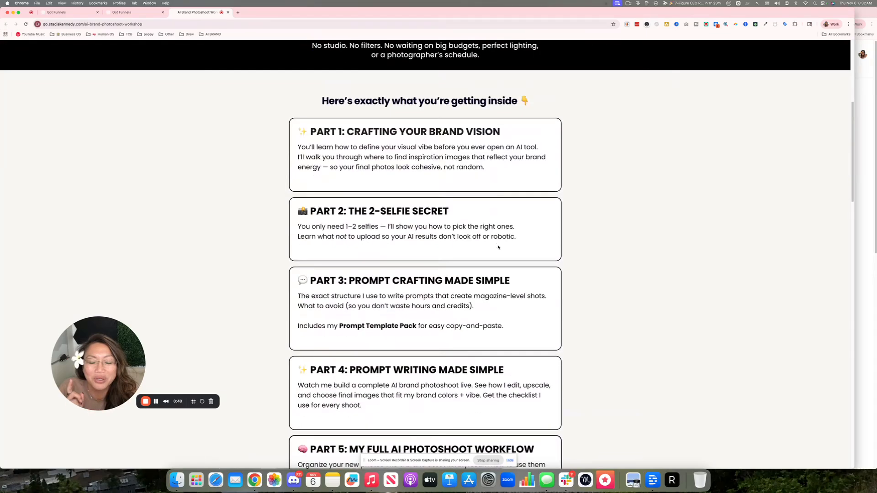
{"action": "scroll", "coordinate": [498, 247], "scroll_direction": "down", "scroll_amount": 6}
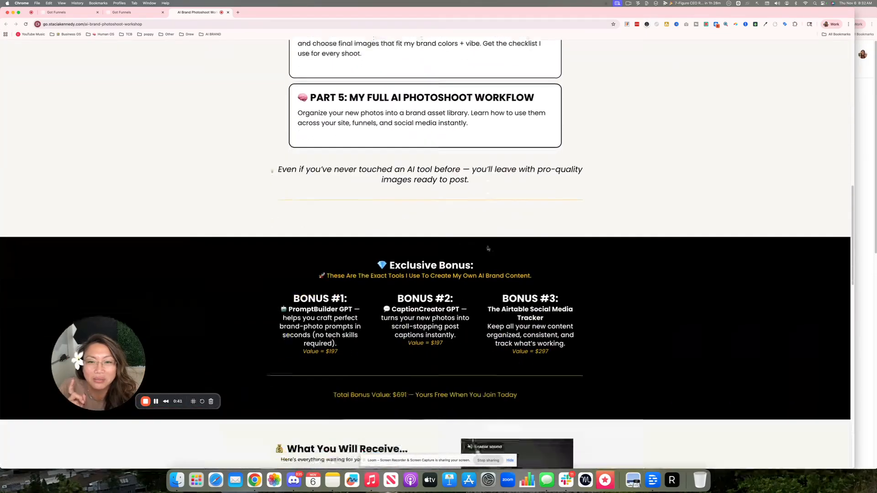
{"action": "scroll", "coordinate": [488, 249], "scroll_direction": "down", "scroll_amount": 3}
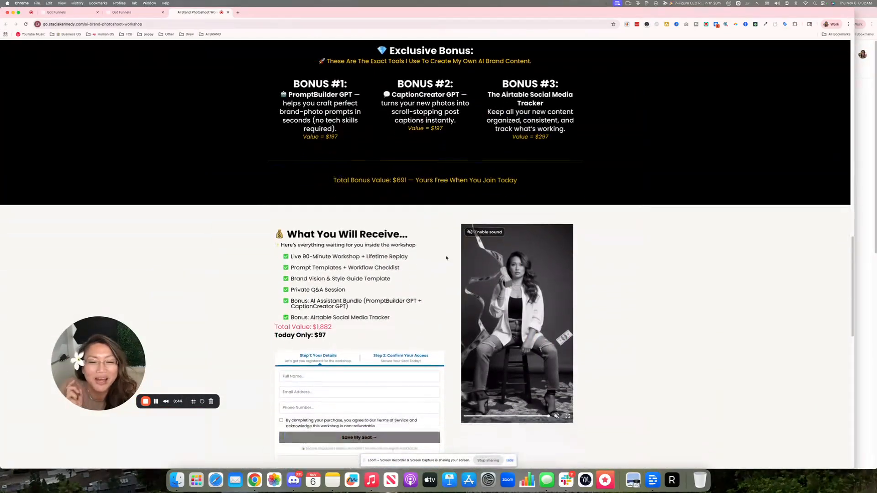
{"action": "scroll", "coordinate": [444, 253], "scroll_direction": "down", "scroll_amount": 1}
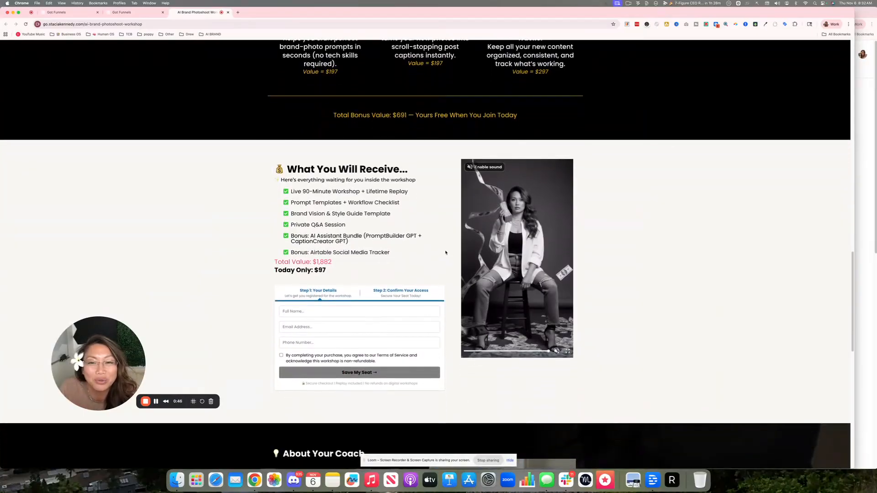
{"action": "scroll", "coordinate": [446, 251], "scroll_direction": "down", "scroll_amount": 2}
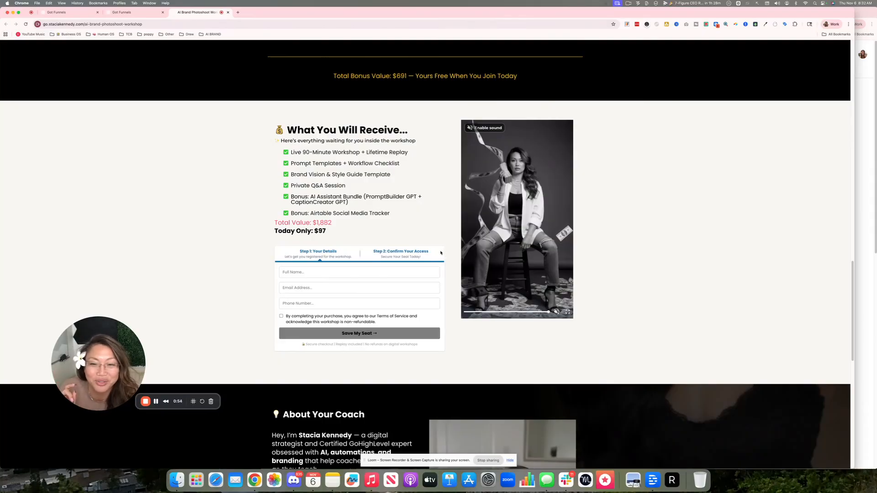
{"action": "scroll", "coordinate": [328, 266], "scroll_direction": "down", "scroll_amount": 1}
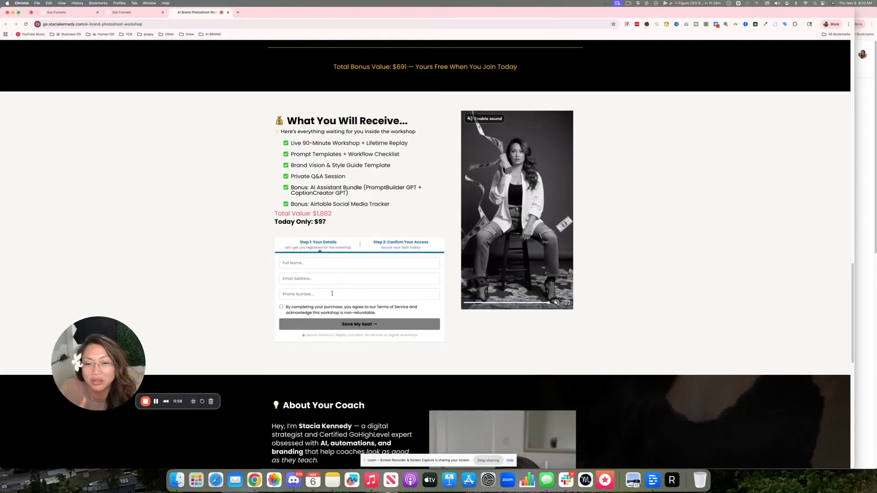
{"action": "scroll", "coordinate": [332, 292], "scroll_direction": "down", "scroll_amount": 10}
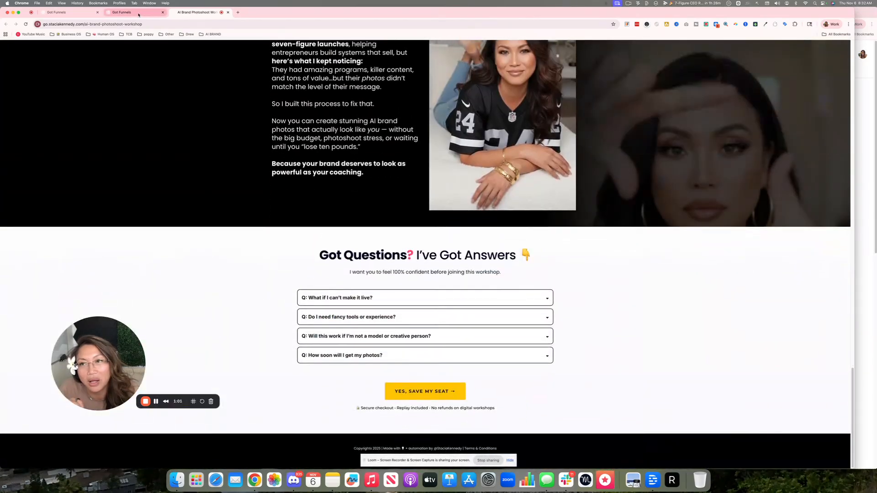
Step: Inspect the two-step order form with its order bump and card fields in the page builder
{"action": "left_click", "coordinate": [138, 13]}
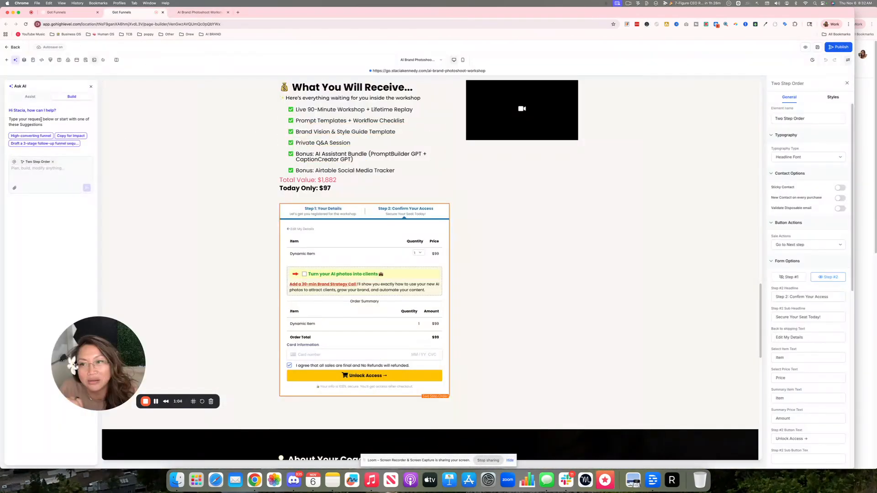
{"action": "scroll", "coordinate": [180, 150], "scroll_direction": "up", "scroll_amount": 5}
{"action": "scroll", "coordinate": [192, 145], "scroll_direction": "down", "scroll_amount": 4}
{"action": "scroll", "coordinate": [192, 144], "scroll_direction": "down", "scroll_amount": 2}
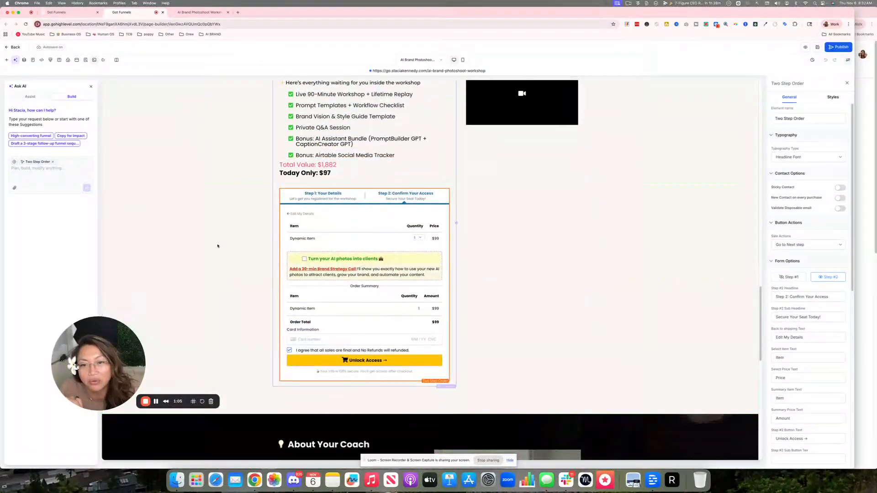
Step: Return to the funnel's steps, dismiss the payment-method banner and view the products attached to the AI Brand Photoshoot Workshop step
{"action": "left_click", "coordinate": [20, 47]}
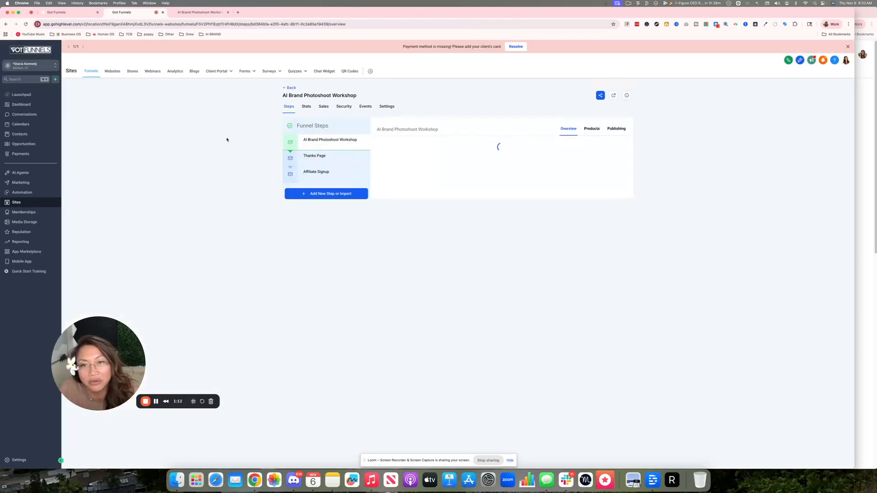
{"action": "left_click", "coordinate": [848, 47]}
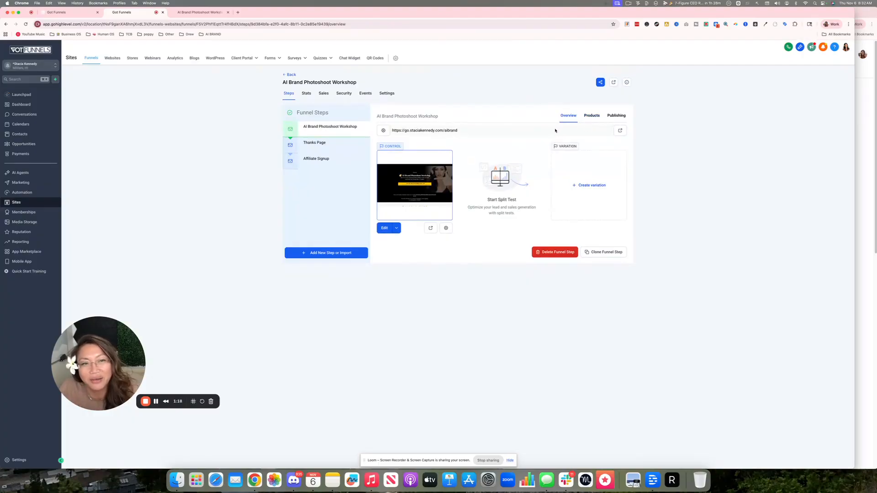
{"action": "left_click", "coordinate": [593, 116]}
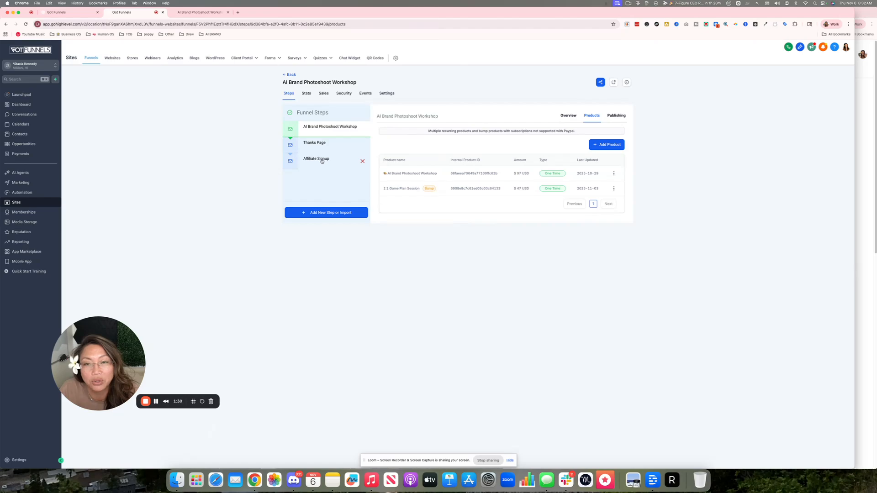
{"action": "left_click", "coordinate": [561, 116]}
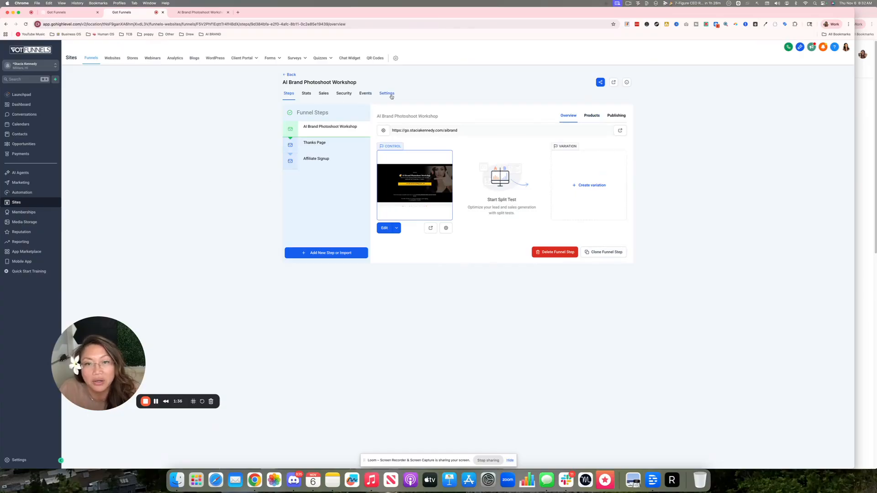
Step: Switch the payment mode to Test in the funnel's settings and back to Live
{"action": "left_click", "coordinate": [387, 95]}
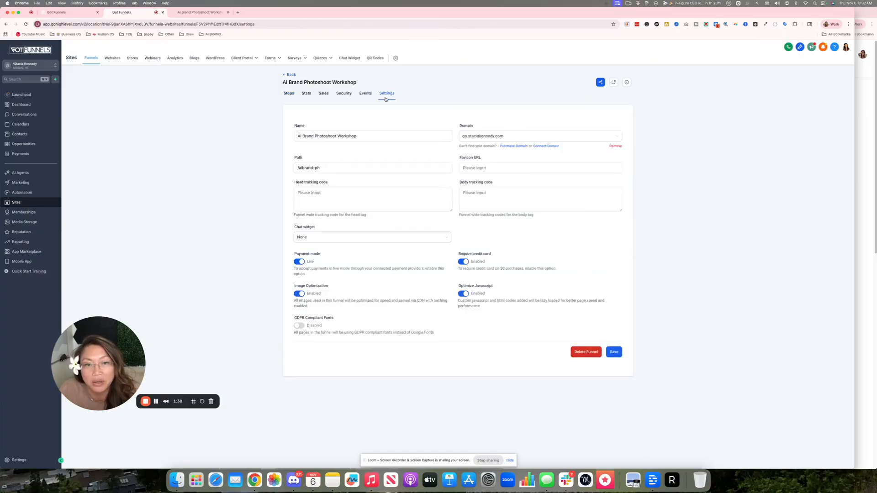
{"action": "left_click", "coordinate": [299, 262]}
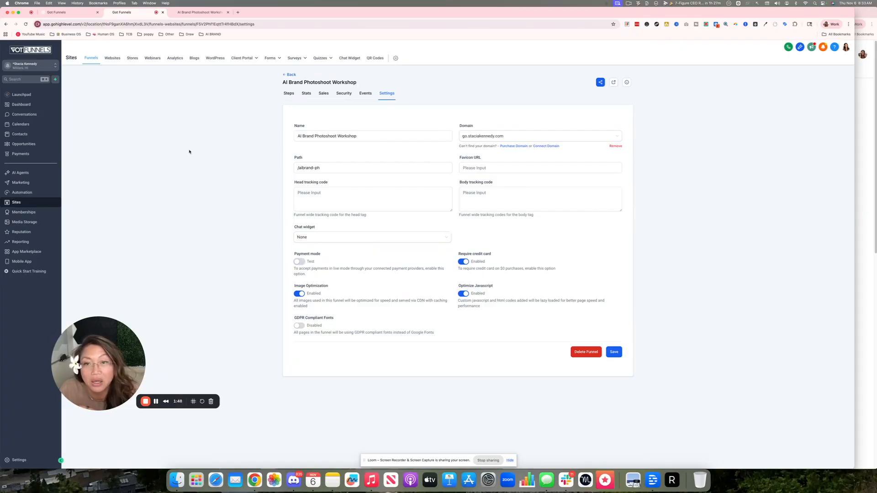
{"action": "left_click", "coordinate": [299, 262]}
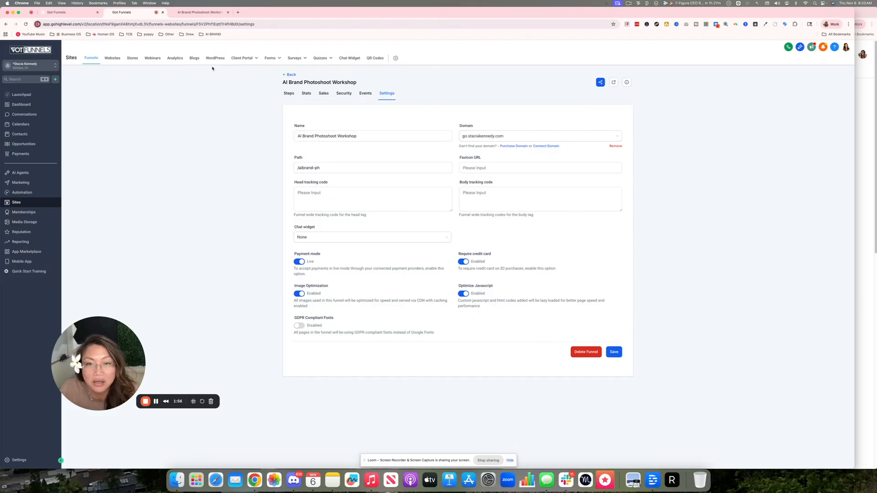
Step: Open the live page of the AI Brand Photoshoot Workshop step and find its two-step order form
{"action": "left_click", "coordinate": [288, 94]}
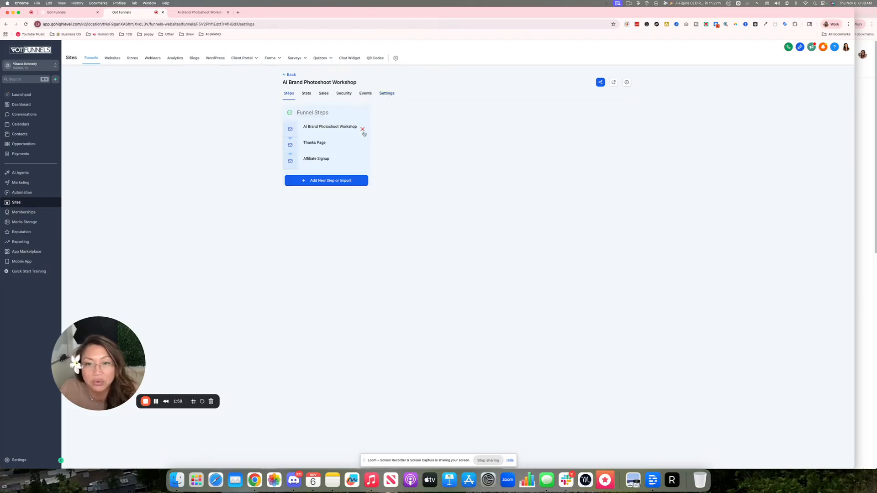
{"action": "left_click", "coordinate": [362, 129]}
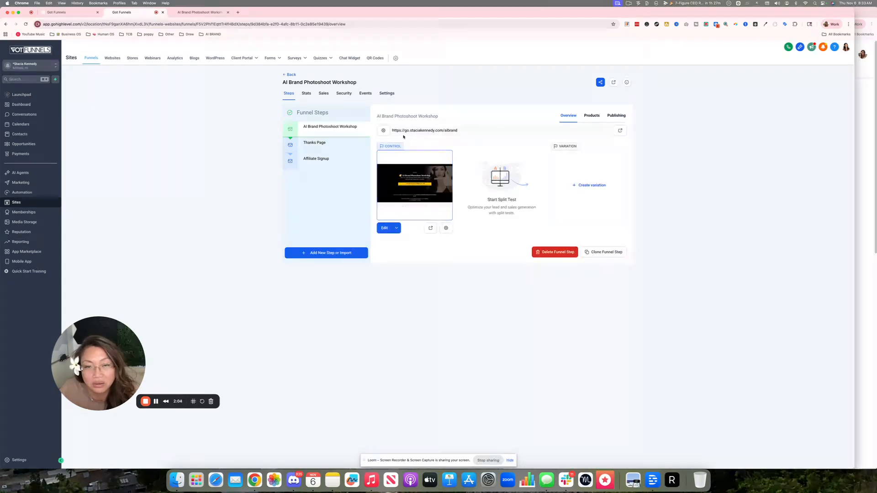
{"action": "left_click", "coordinate": [620, 130]}
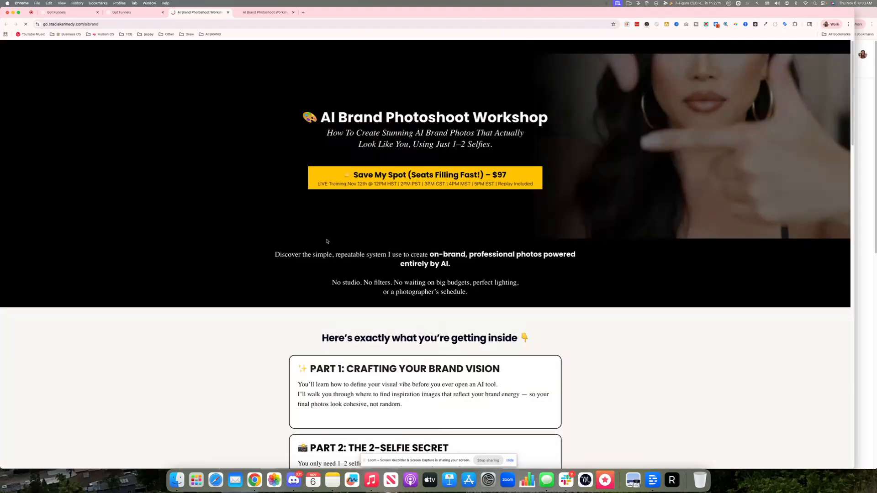
{"action": "scroll", "coordinate": [368, 251], "scroll_direction": "down", "scroll_amount": 12}
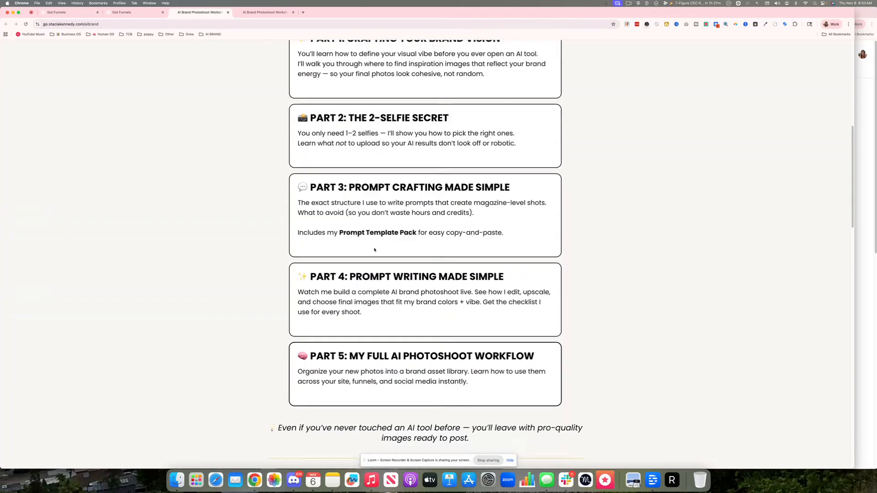
{"action": "scroll", "coordinate": [375, 256], "scroll_direction": "down", "scroll_amount": 10}
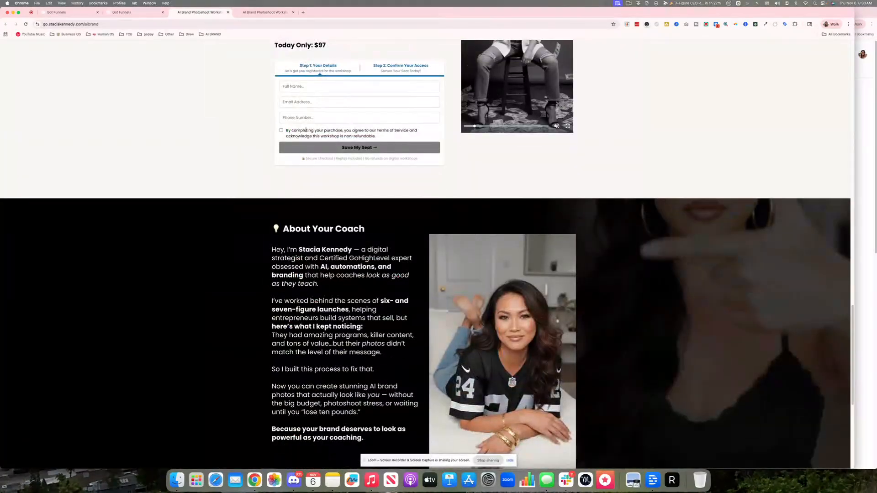
{"action": "scroll", "coordinate": [367, 178], "scroll_direction": "up", "scroll_amount": 1}
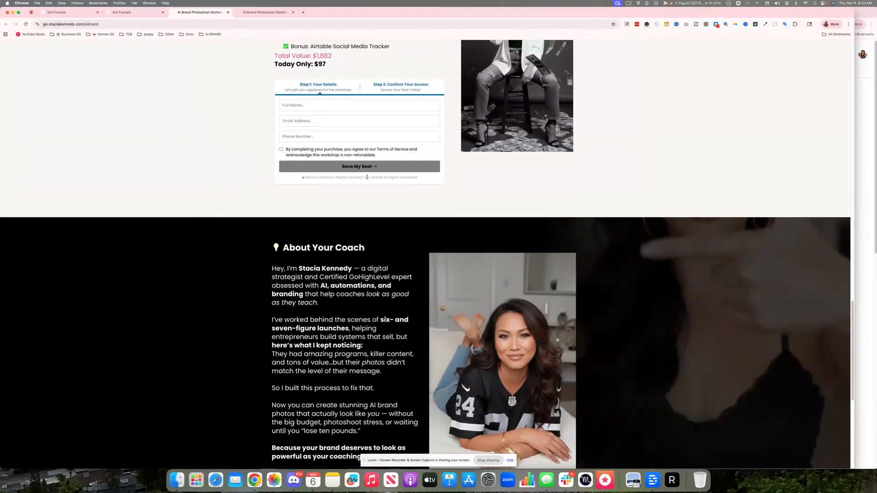
{"action": "scroll", "coordinate": [372, 192], "scroll_direction": "up", "scroll_amount": 3}
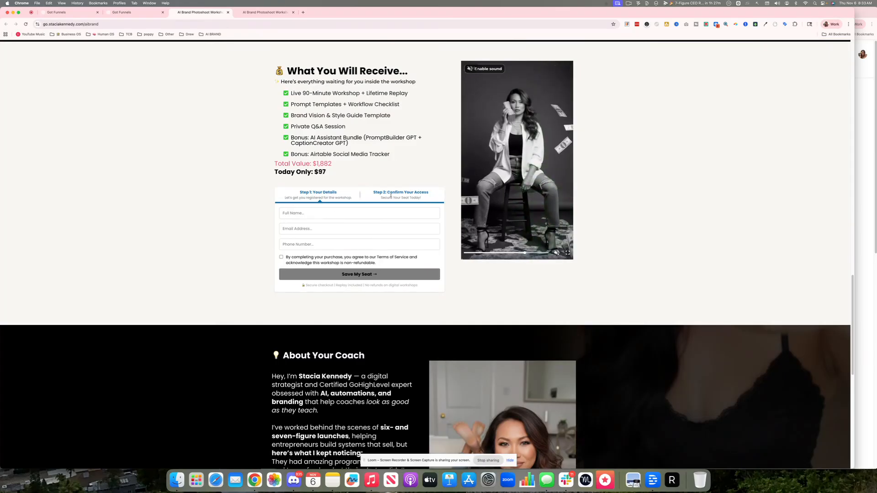
Step: Narrow the sales page window to uncover the Google results beside it and examine the test card number in the AI overview
{"action": "left_click_drag", "start_coordinate": [853, 8], "coordinate": [508, 1]}
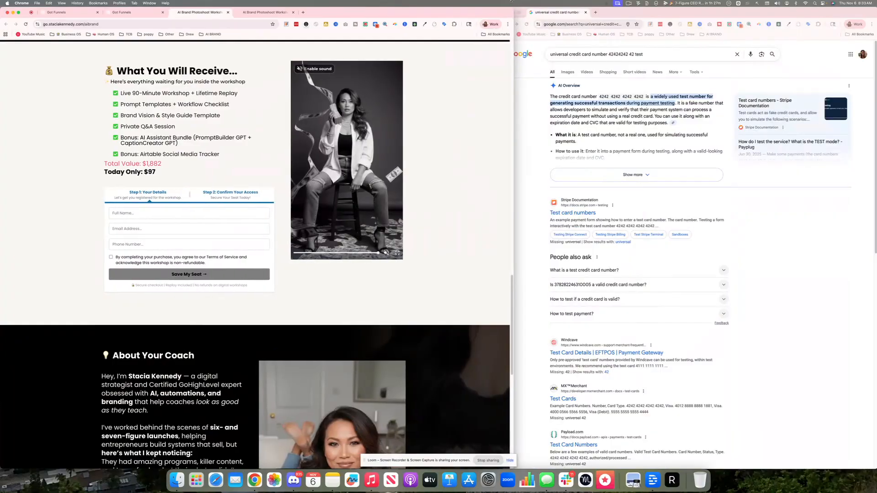
{"action": "left_click", "coordinate": [602, 91]}
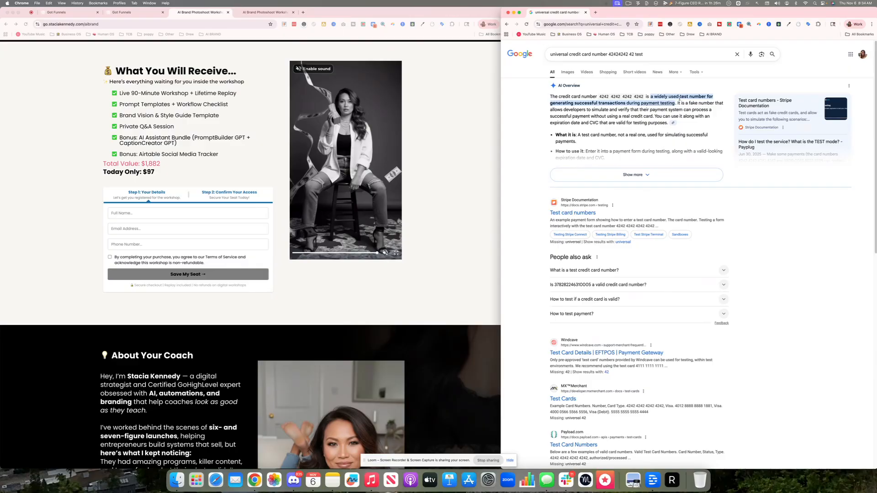
{"action": "left_click", "coordinate": [432, 185]}
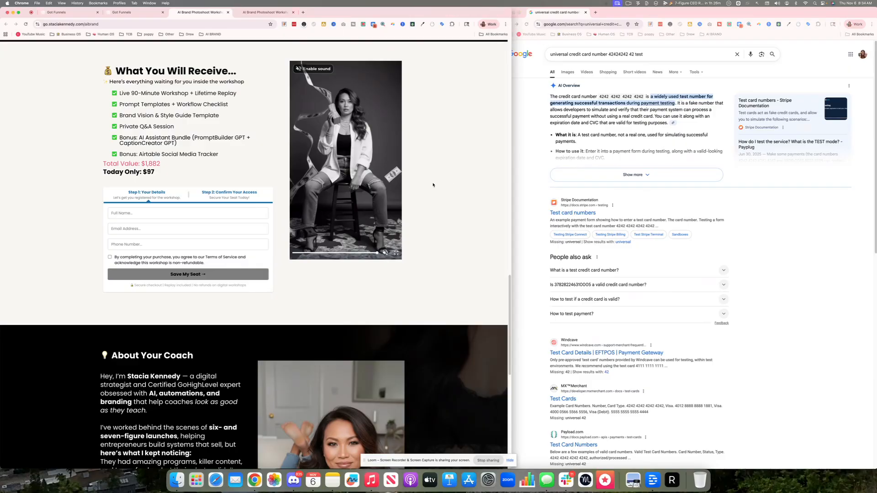
{"action": "left_click", "coordinate": [662, 106]}
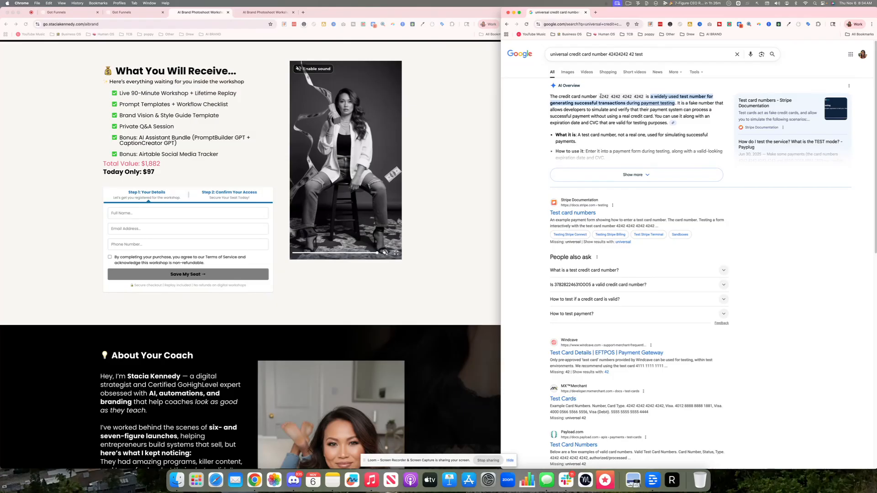
{"action": "left_click", "coordinate": [599, 98], "text": "shift"}
{"action": "left_click", "coordinate": [599, 100]}
{"action": "left_click", "coordinate": [478, 156]}
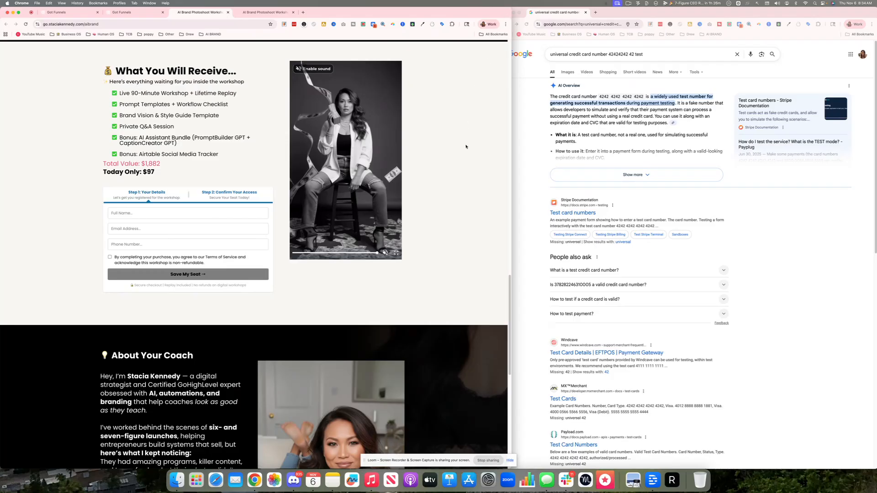
{"action": "scroll", "coordinate": [466, 147], "scroll_direction": "down", "scroll_amount": 10}
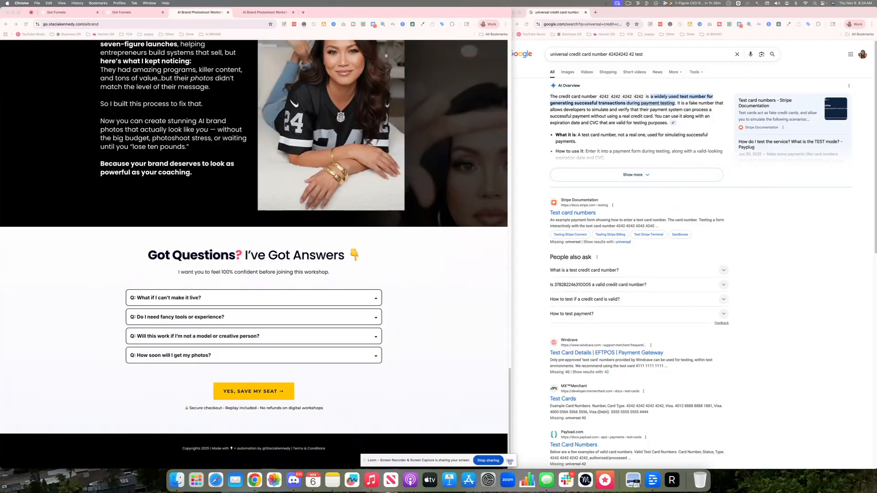
{"action": "left_click", "coordinate": [488, 460]}
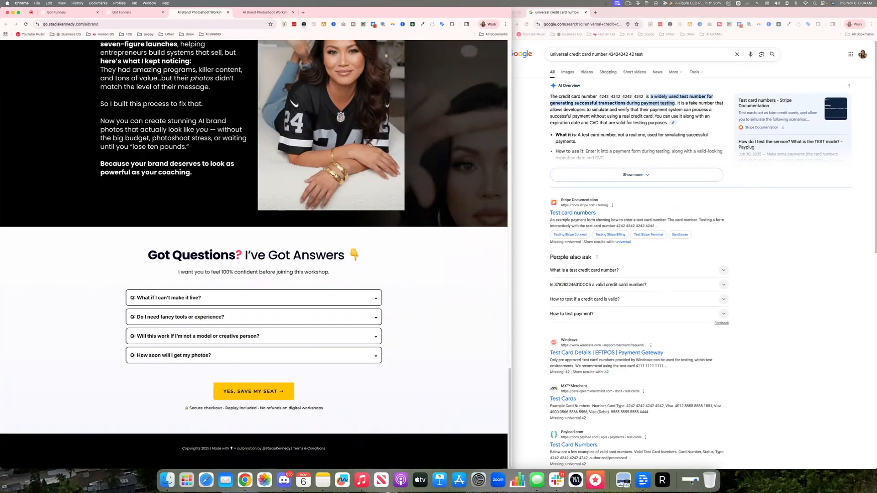